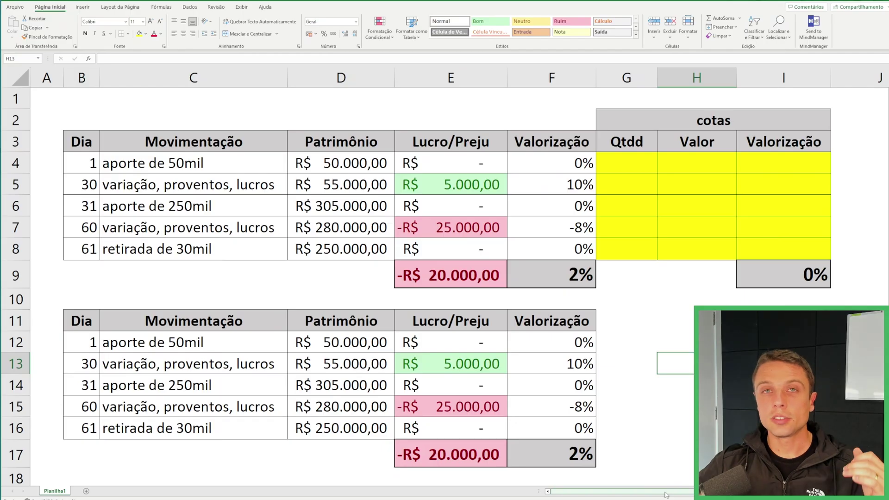
{"action": "left_click_drag", "start_coordinate": [572, 319], "coordinate": [89, 441]}
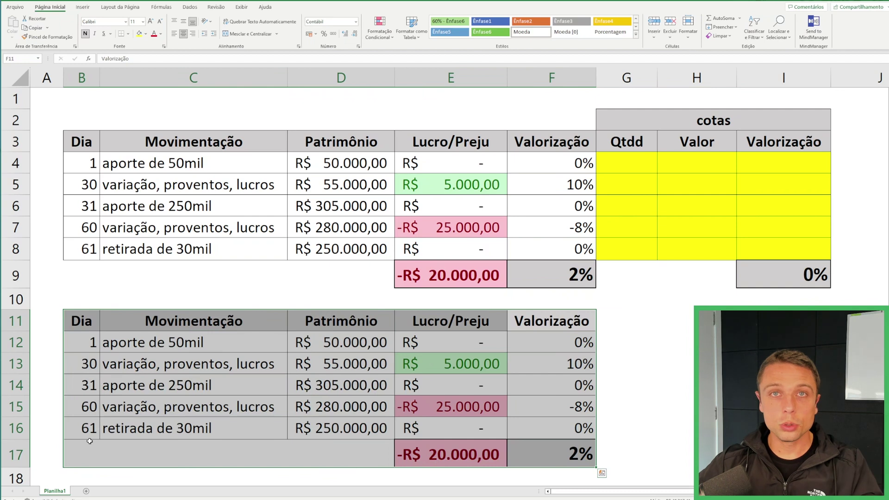
{"action": "left_click_drag", "start_coordinate": [644, 119], "coordinate": [739, 274]}
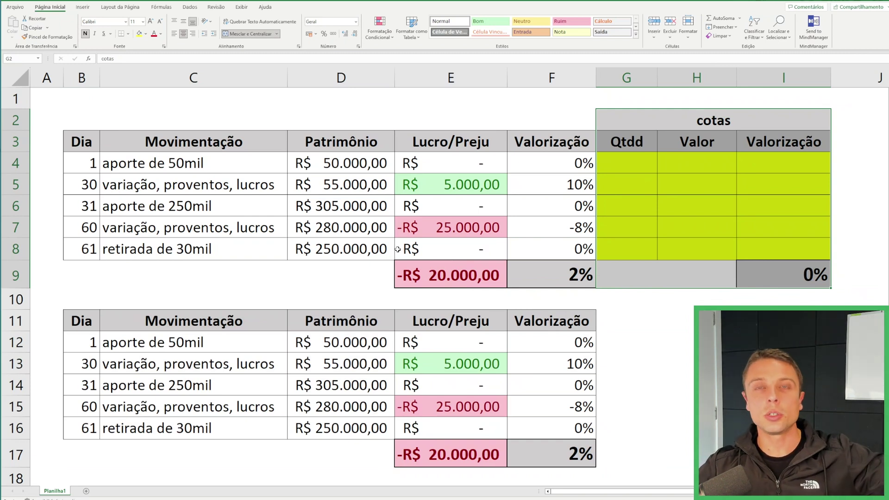
{"action": "left_click", "coordinate": [632, 311]}
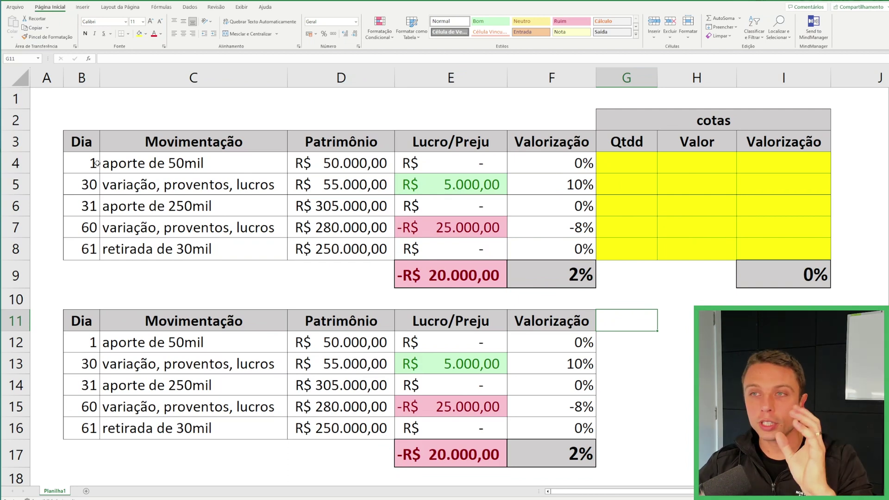
{"action": "left_click_drag", "start_coordinate": [629, 156], "coordinate": [810, 257]}
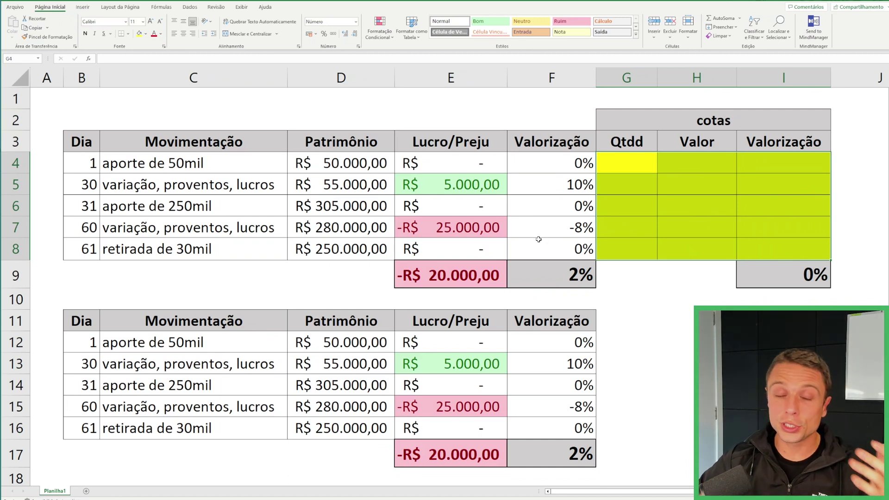
{"action": "left_click", "coordinate": [658, 190]}
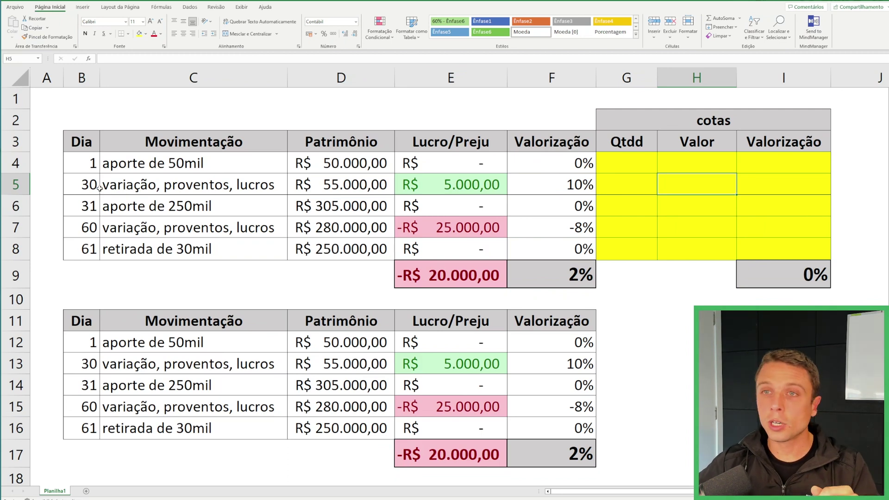
{"action": "left_click_drag", "start_coordinate": [95, 160], "coordinate": [527, 163]}
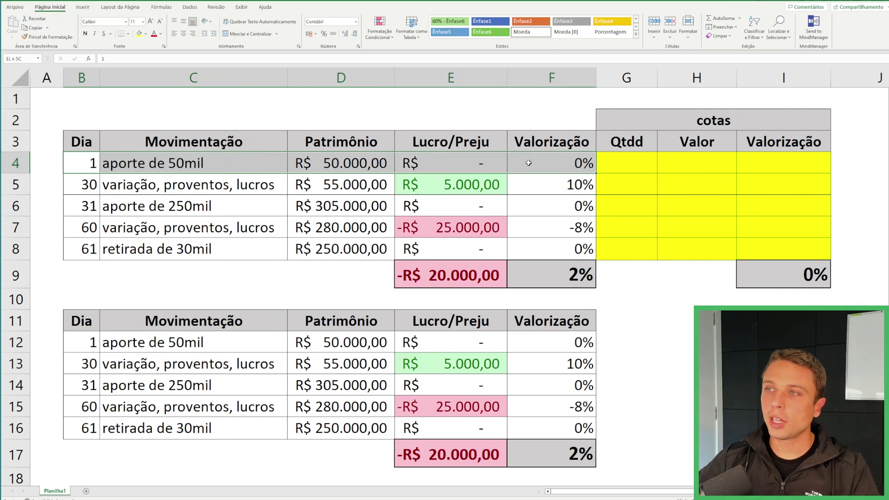
{"action": "left_click", "coordinate": [336, 165]}
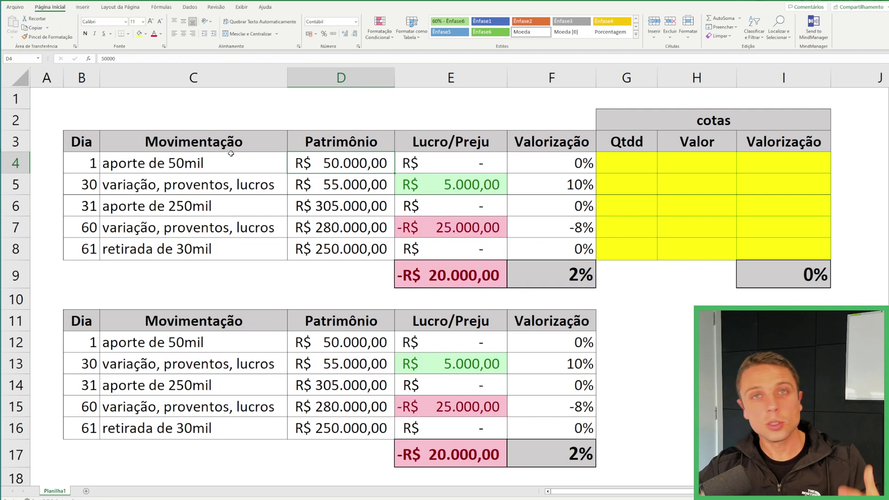
Enter a quota quantity of 100 for day 1 in G4 and calculate the quota value in H4 as =D4/G4.
{"action": "left_click", "coordinate": [634, 168]}
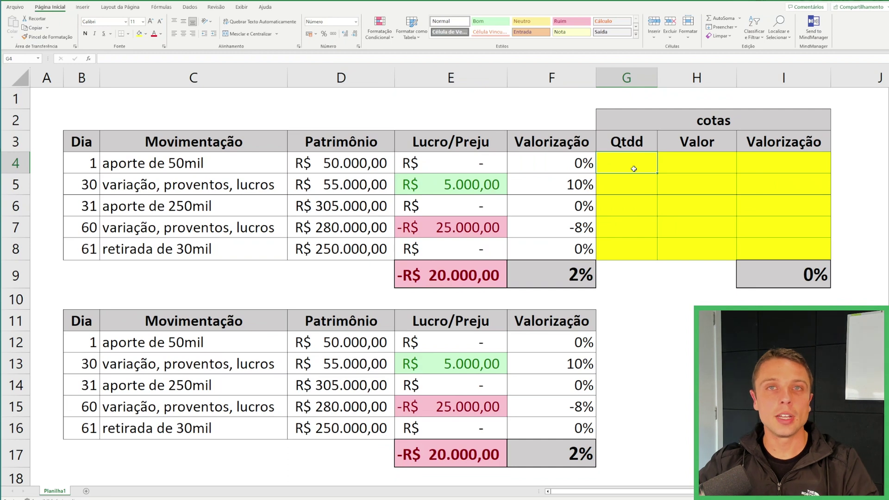
{"action": "type", "text": "100"}
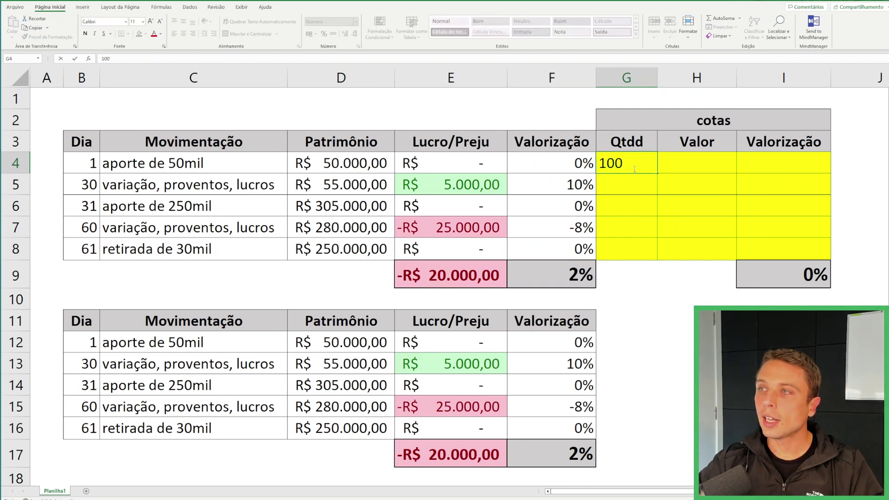
{"action": "key", "text": "Tab"}
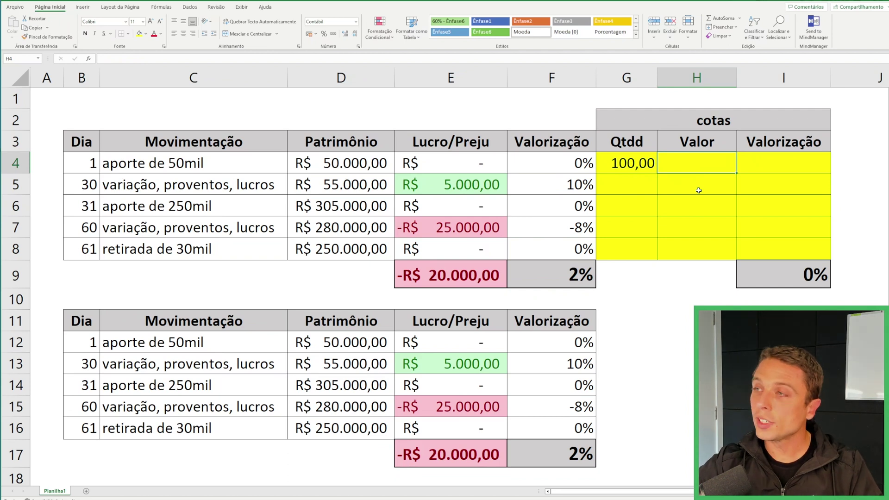
{"action": "type", "text": "="}
{"action": "left_click", "coordinate": [363, 163]}
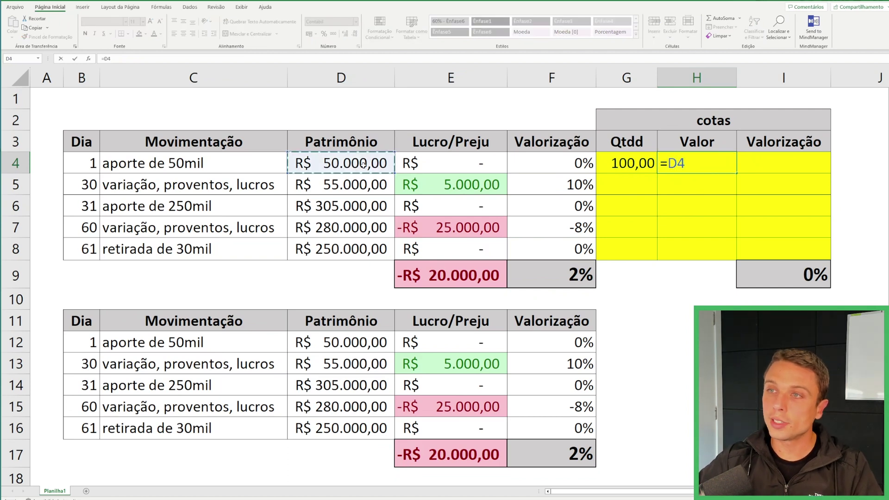
{"action": "type", "text": "/"}
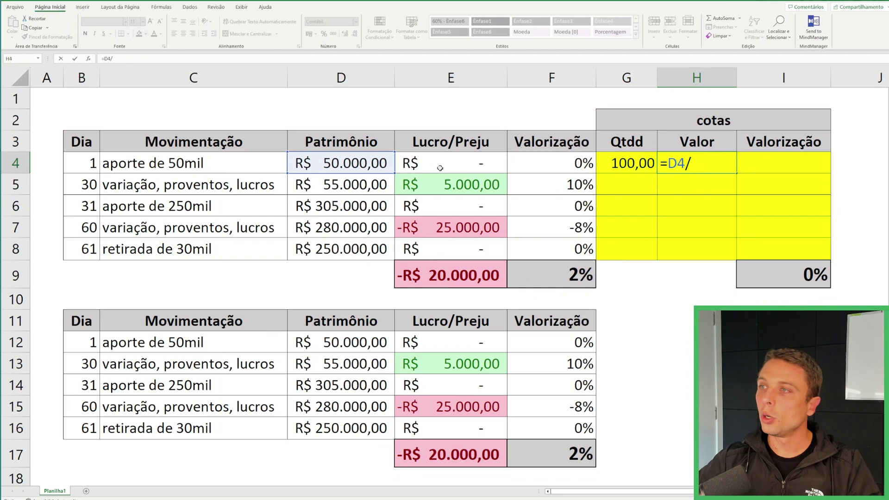
{"action": "left_click", "coordinate": [627, 167]}
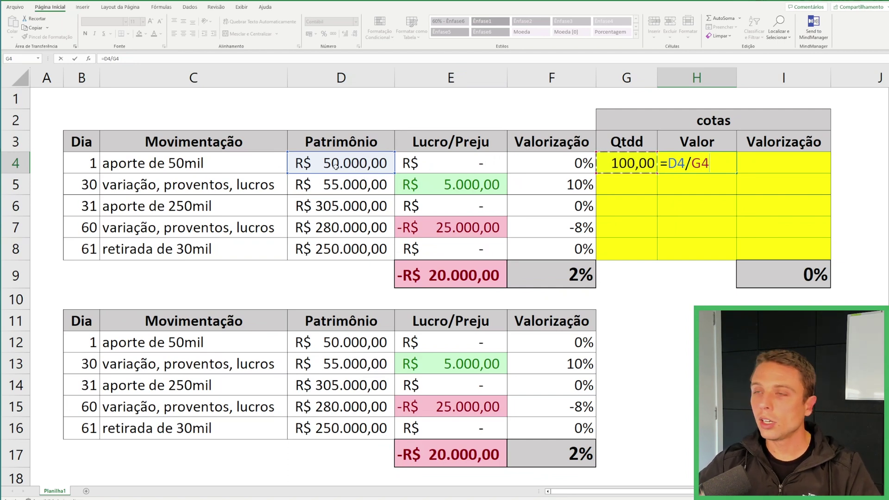
{"action": "key", "text": "Return"}
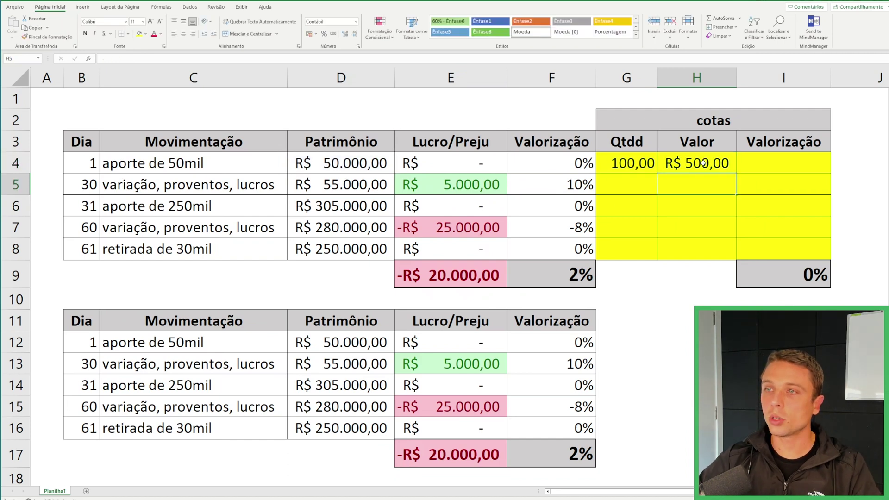
Enter a quota quantity of 100 for day 30 in G5 and calculate the quota value in H5 as =D5/G5.
{"action": "left_click", "coordinate": [194, 190]}
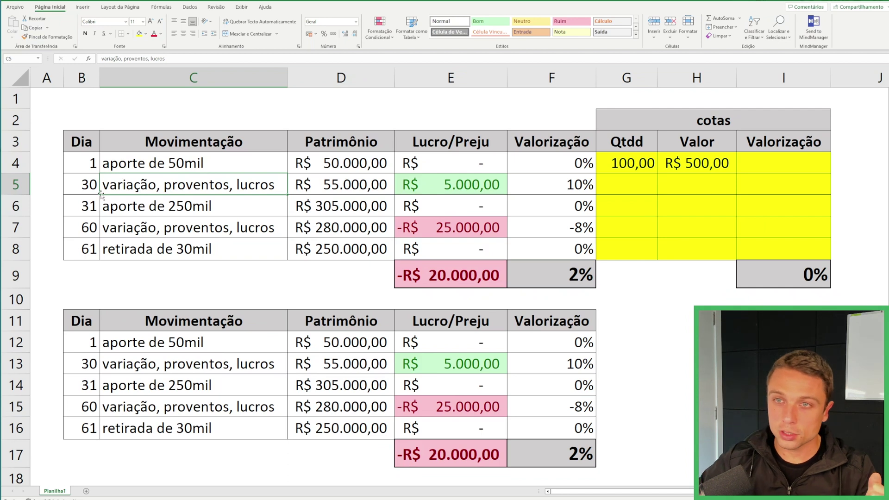
{"action": "left_click", "coordinate": [84, 181]}
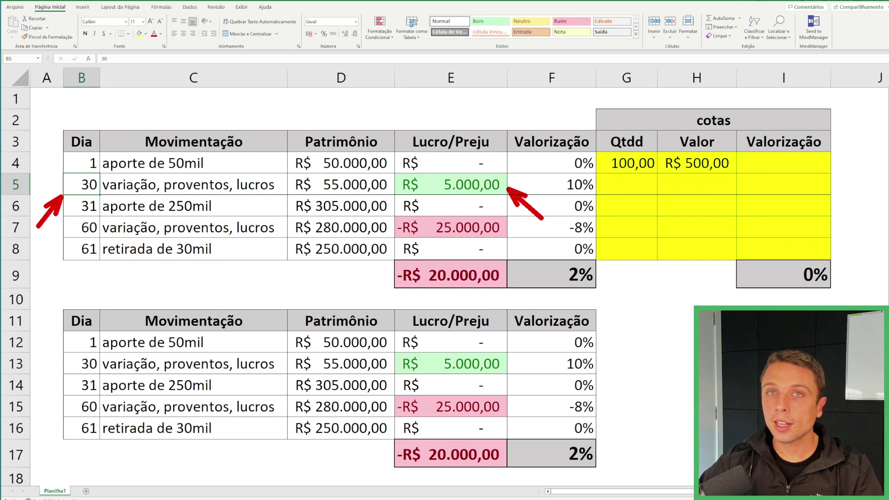
{"action": "left_click", "coordinate": [638, 184]}
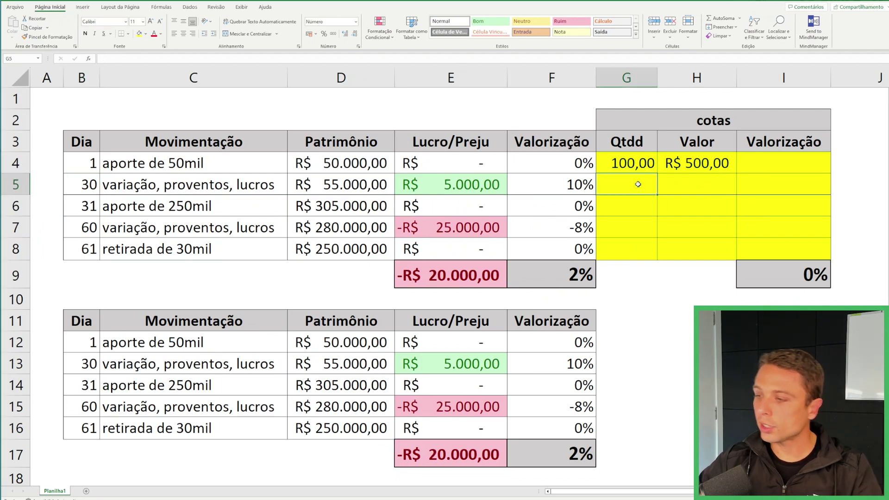
{"action": "type", "text": "100"}
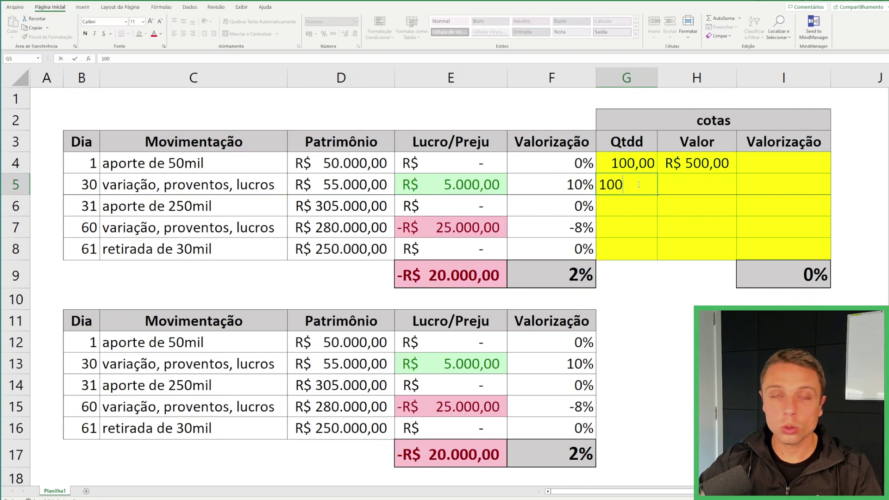
{"action": "key", "text": "Tab"}
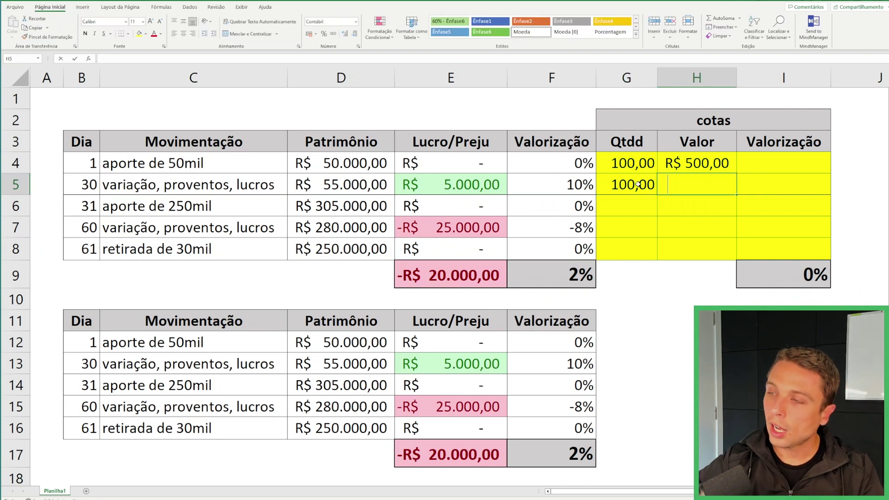
{"action": "type", "text": "="}
{"action": "left_click", "coordinate": [377, 184]}
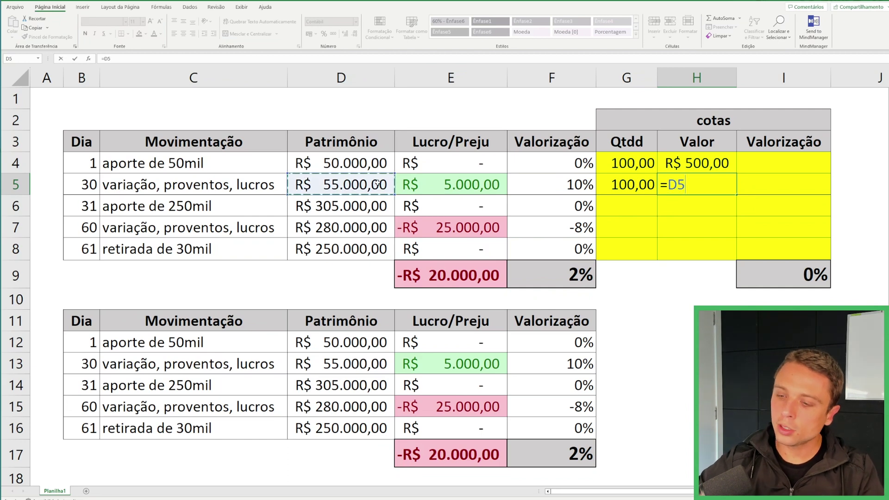
{"action": "type", "text": "/"}
{"action": "left_click", "coordinate": [625, 187]}
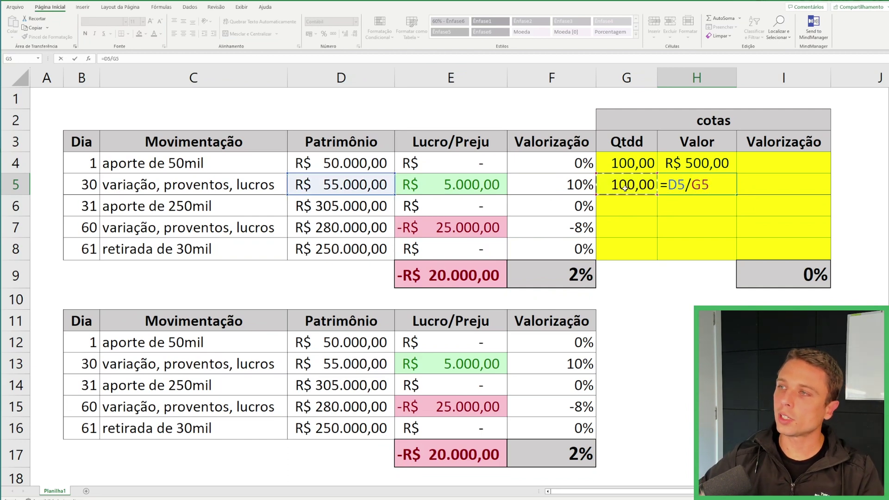
{"action": "key", "text": "Return"}
{"action": "left_click", "coordinate": [715, 185]}
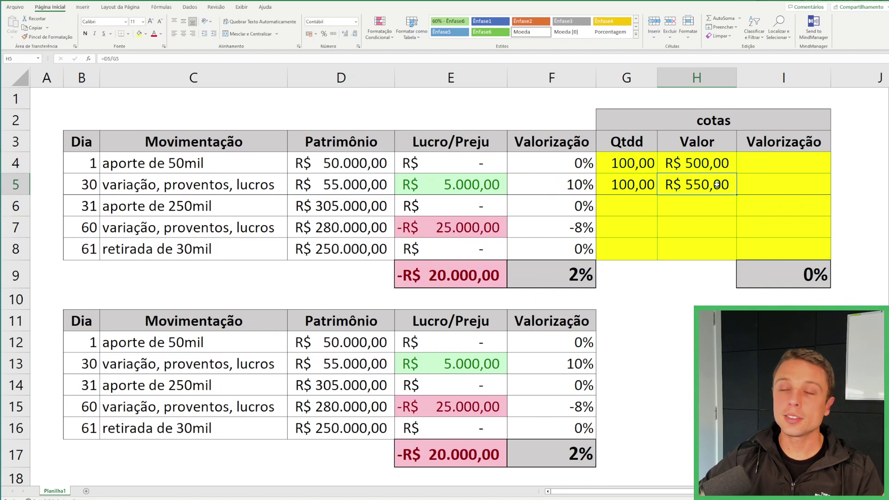
Calculate the day 30 quota appreciation in I5 with the formula =H5/H4-1.
{"action": "left_click", "coordinate": [769, 185]}
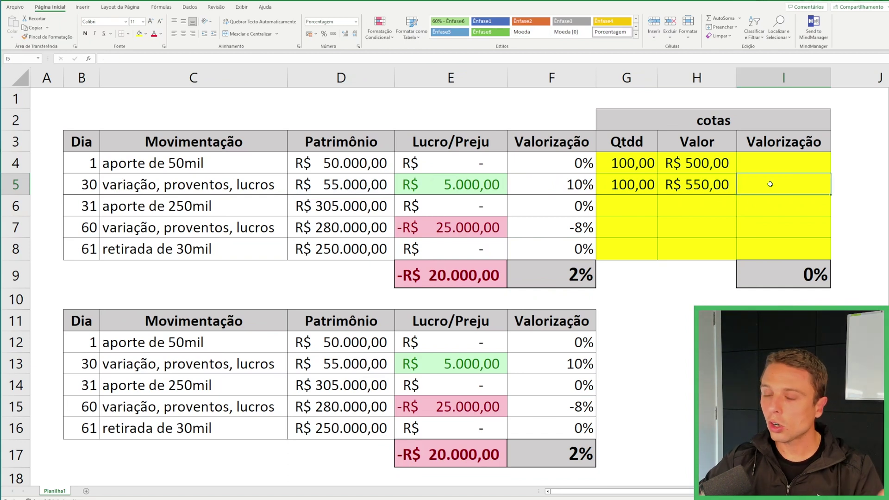
{"action": "type", "text": "="}
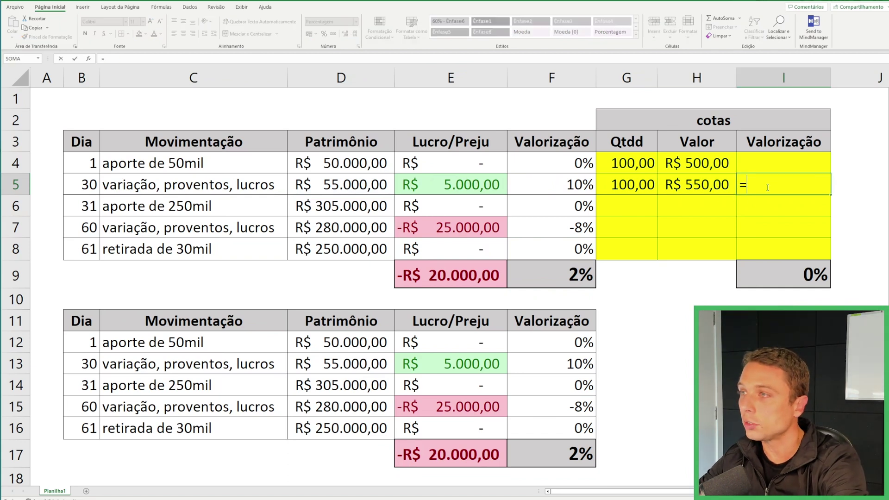
{"action": "left_click", "coordinate": [688, 187]}
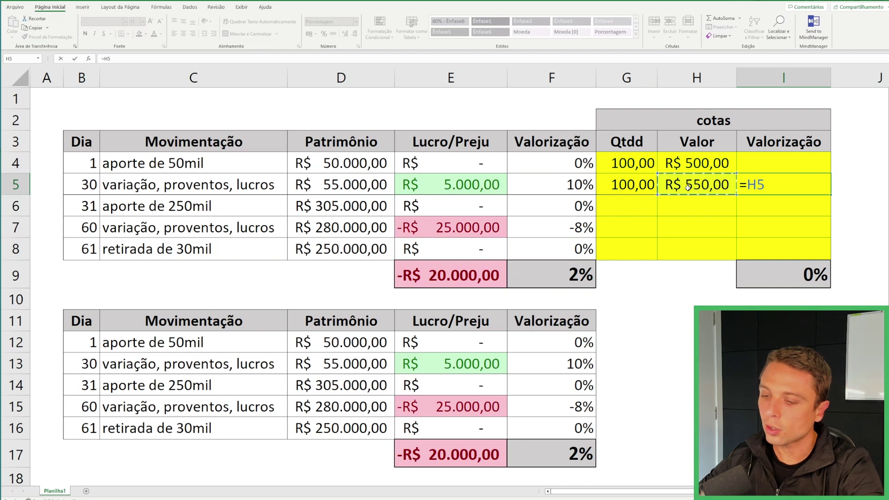
{"action": "type", "text": "/"}
{"action": "left_click", "coordinate": [705, 161]}
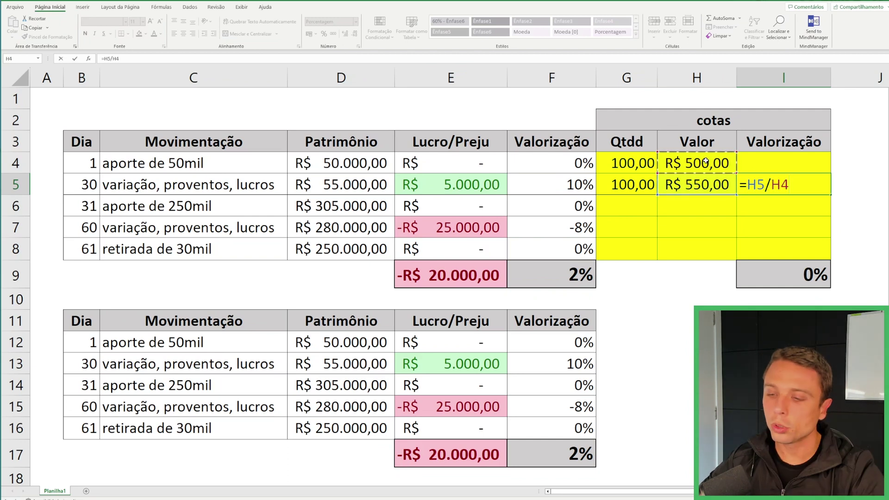
{"action": "type", "text": "-1"}
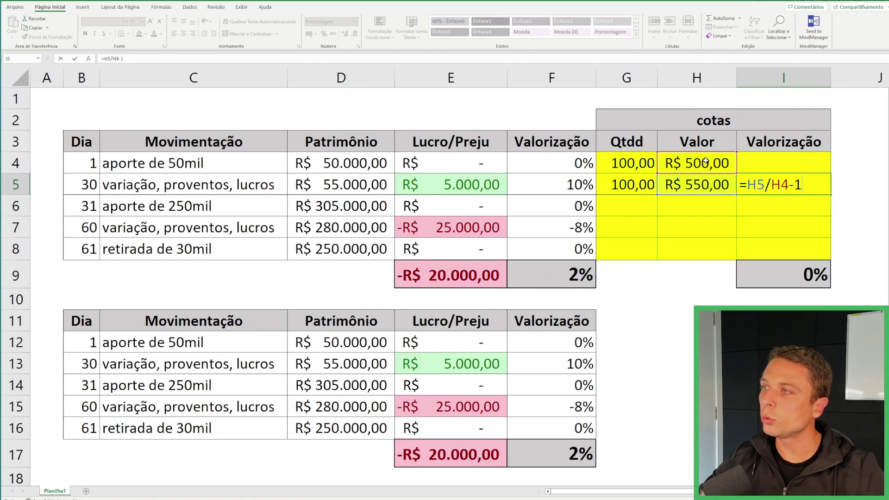
{"action": "key", "text": "Return"}
{"action": "left_click", "coordinate": [786, 187]}
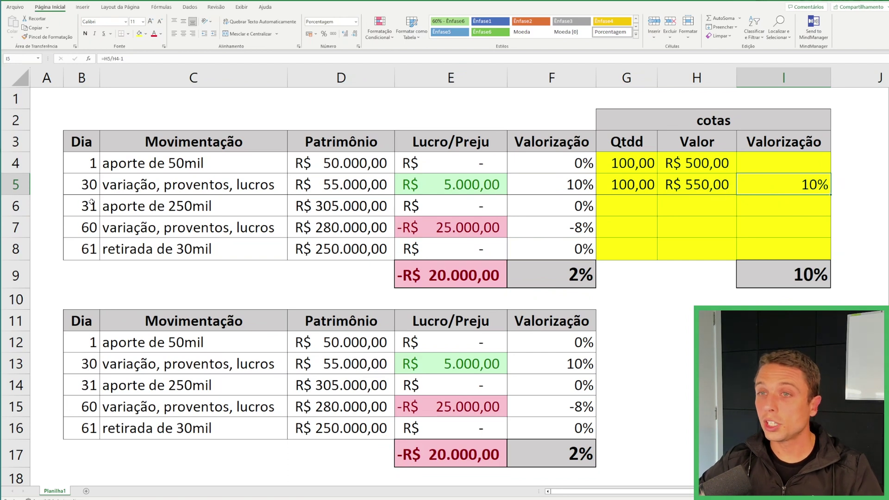
Calculate the day 31 quota quantity in G6 with the formula =100+250000/550.
{"action": "left_click_drag", "start_coordinate": [88, 203], "coordinate": [572, 205]}
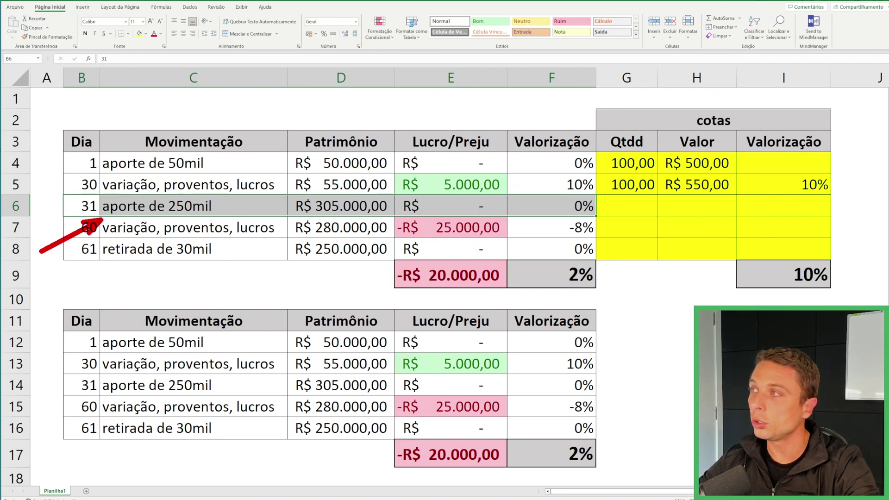
{"action": "left_click", "coordinate": [628, 208]}
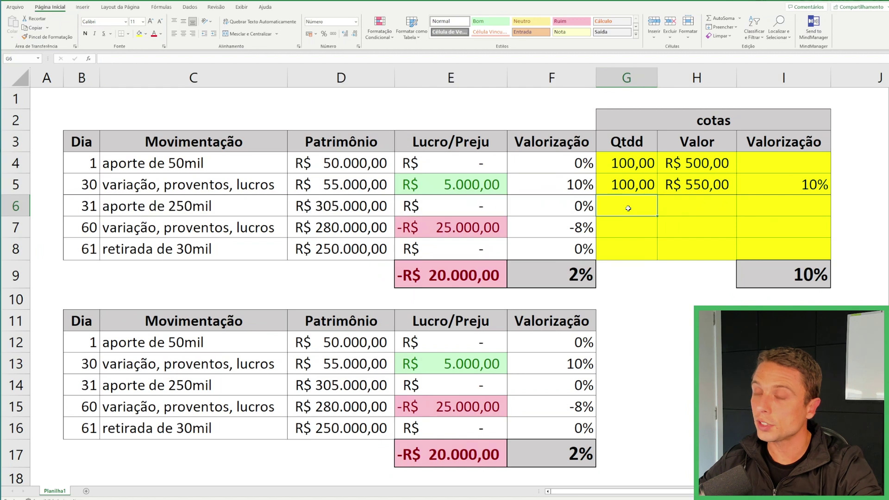
{"action": "type", "text": "="}
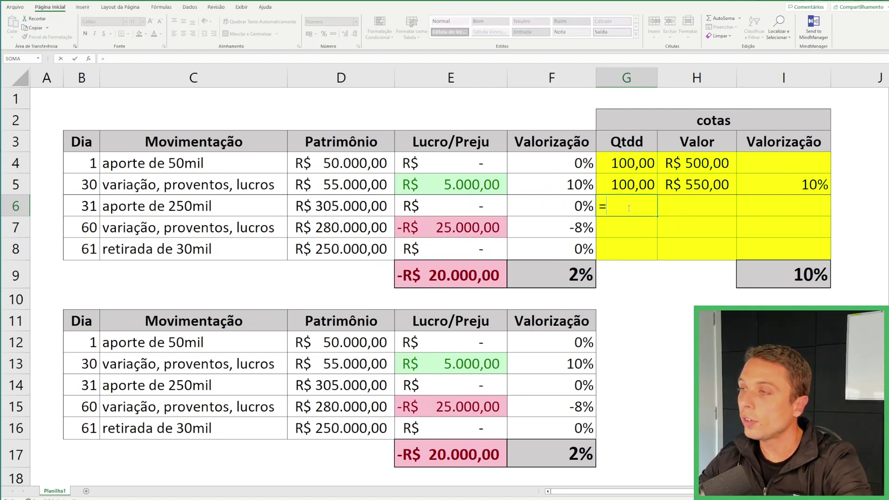
{"action": "type", "text": "100"}
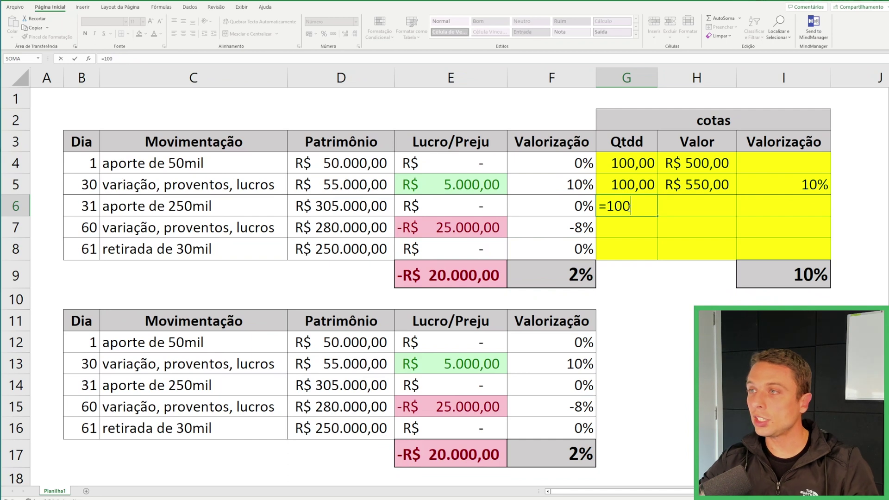
{"action": "type", "text": "+"}
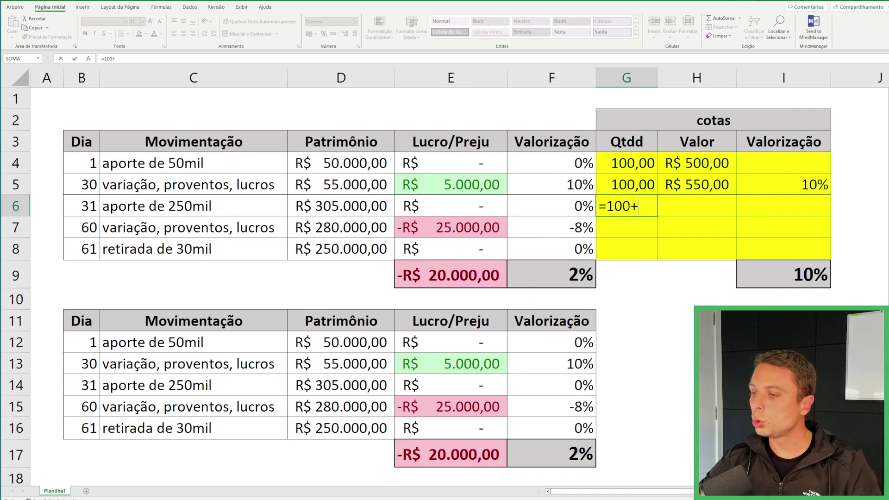
{"action": "type", "text": "250"}
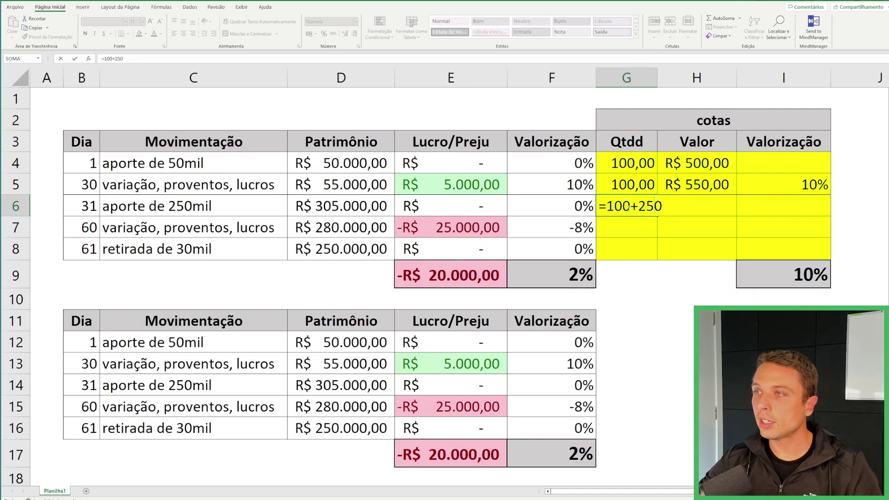
{"action": "type", "text": "000"}
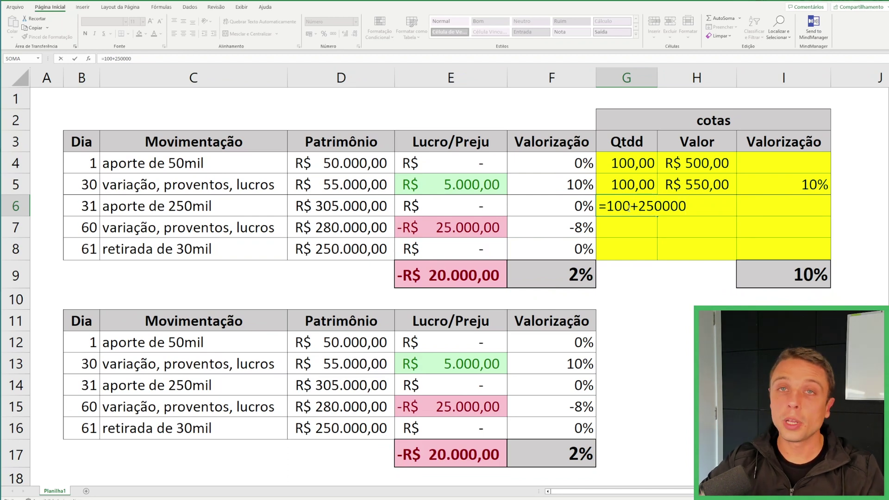
{"action": "type", "text": "/"}
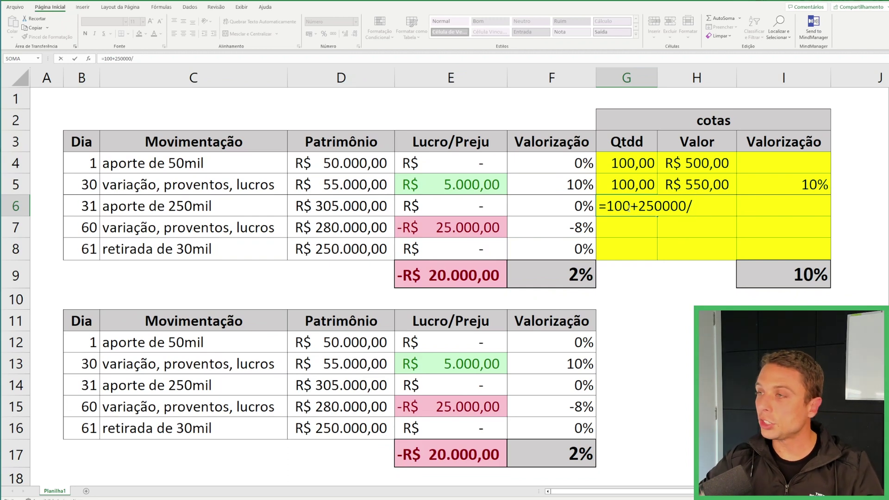
{"action": "type", "text": "550"}
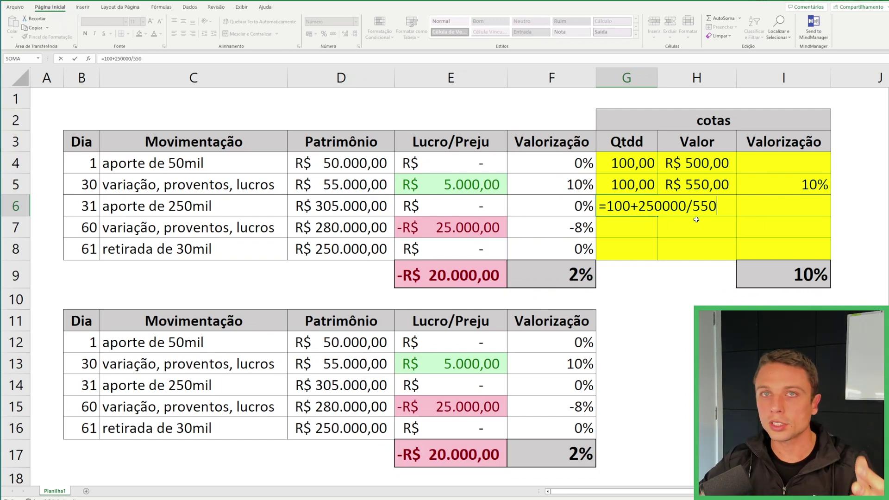
{"action": "key", "text": "Return"}
{"action": "left_click", "coordinate": [643, 205]}
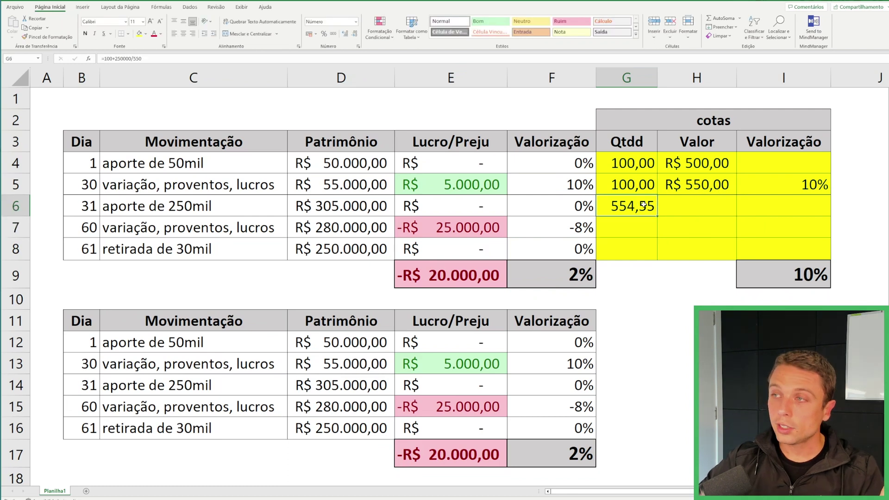
{"action": "left_click_drag", "start_coordinate": [523, 247], "coordinate": [595, 227]}
{"action": "left_click_drag", "start_coordinate": [529, 216], "coordinate": [595, 211]}
{"action": "left_click_drag", "start_coordinate": [793, 204], "coordinate": [736, 187]}
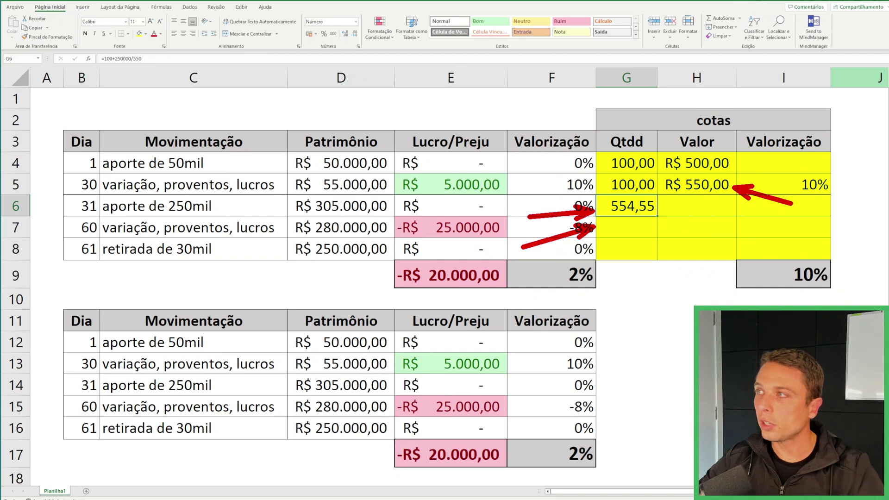
Enter a quota value of 550 for day 31 in H6.
{"action": "left_click", "coordinate": [688, 207]}
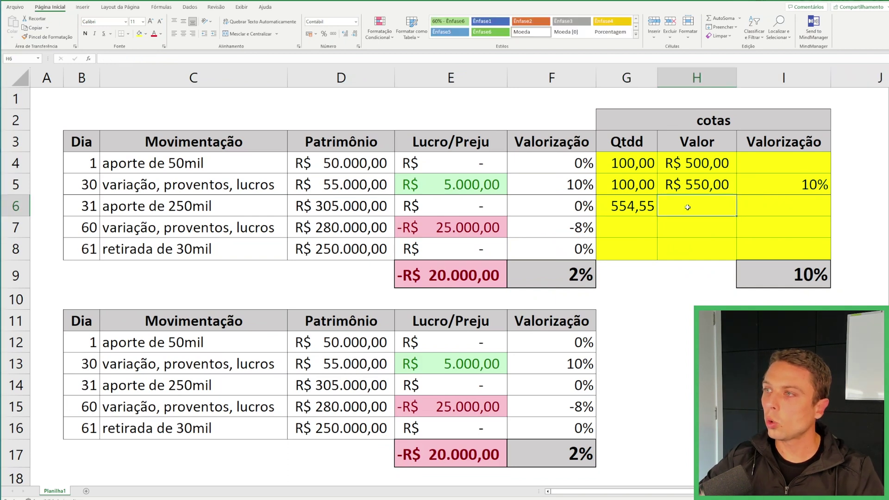
{"action": "type", "text": "550"}
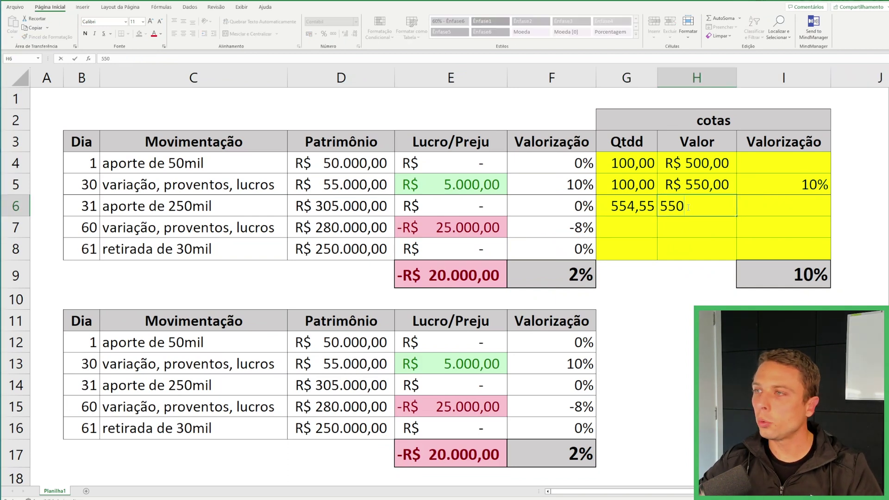
{"action": "key", "text": "Return"}
Copy the day 30 appreciation formula from I5 into I6 for day 31.
{"action": "left_click", "coordinate": [797, 185]}
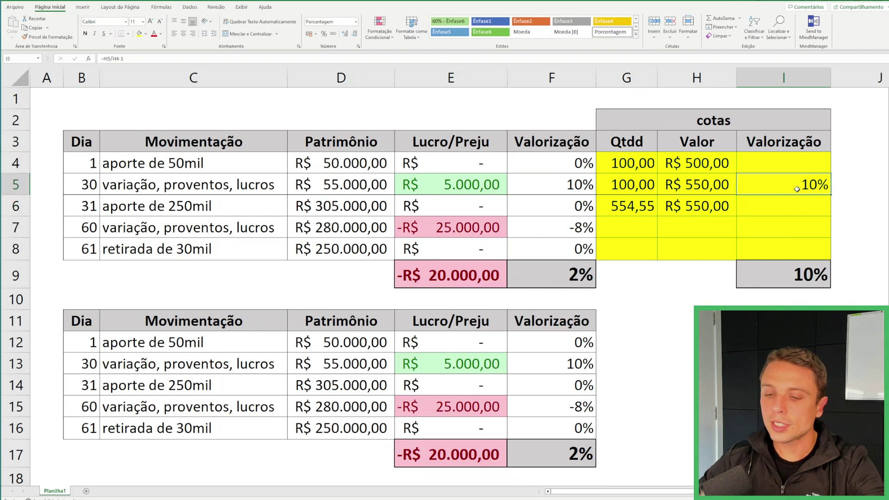
{"action": "key", "text": "ctrl+c"}
{"action": "left_click", "coordinate": [783, 210]}
{"action": "key", "text": "ctrl+v"}
{"action": "key", "text": "Escape"}
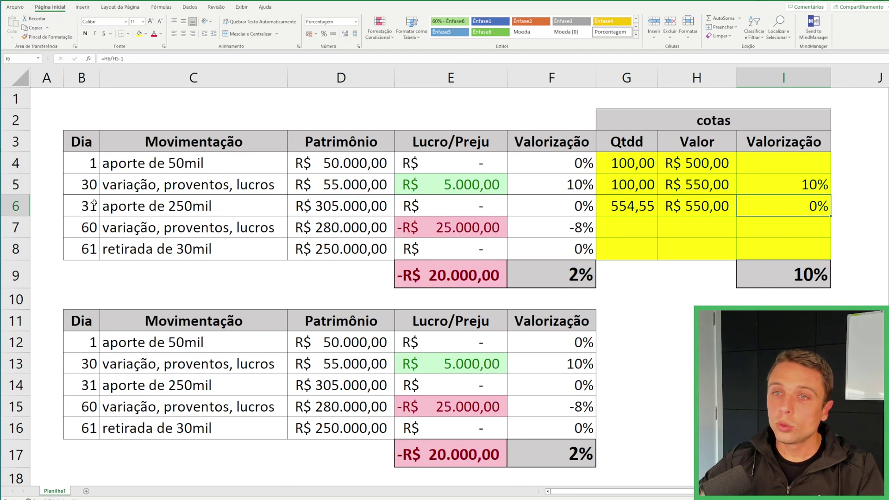
Examine the day 30, 31 and 60 movements, comparing the equity in D6 and D7 and the day 60 profit/loss in E7.
{"action": "left_click", "coordinate": [94, 204]}
{"action": "left_click", "coordinate": [92, 191]}
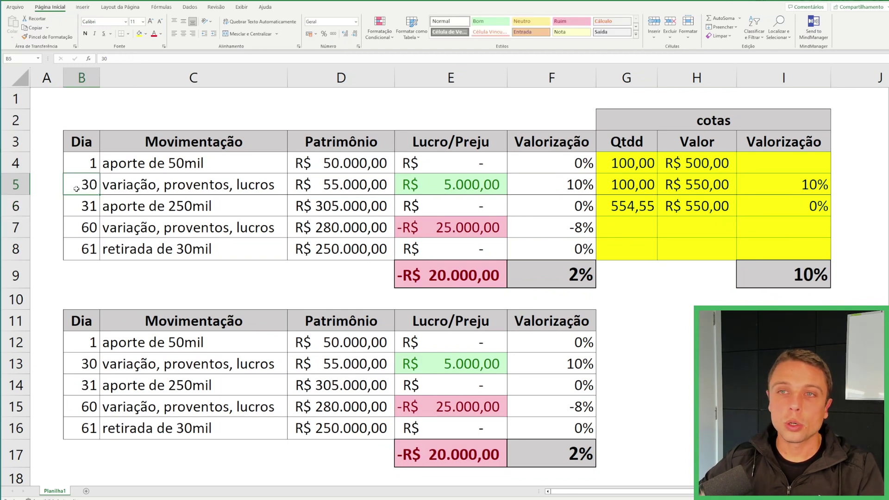
{"action": "left_click", "coordinate": [77, 206]}
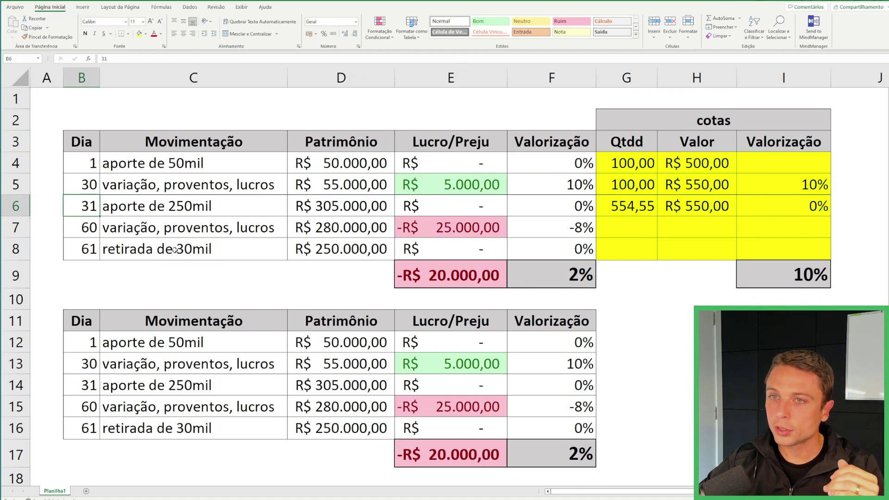
{"action": "left_click_drag", "start_coordinate": [86, 231], "coordinate": [130, 234]}
{"action": "left_click", "coordinate": [139, 229]}
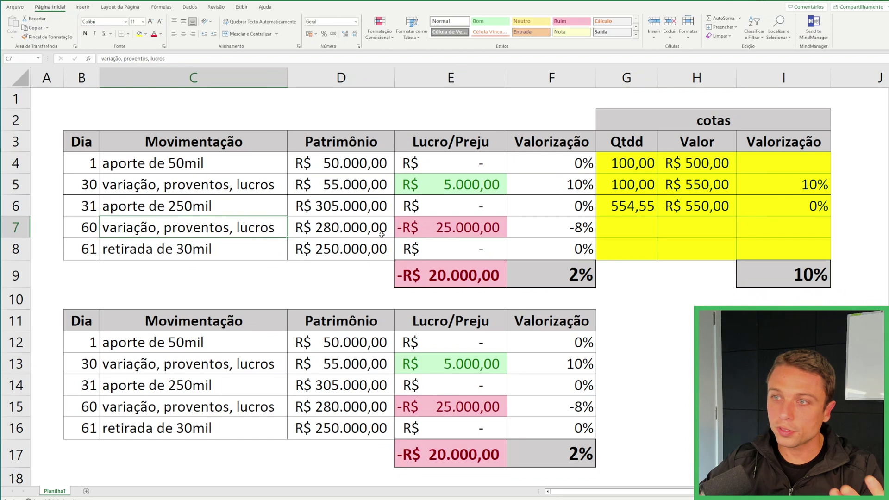
{"action": "left_click", "coordinate": [454, 232]}
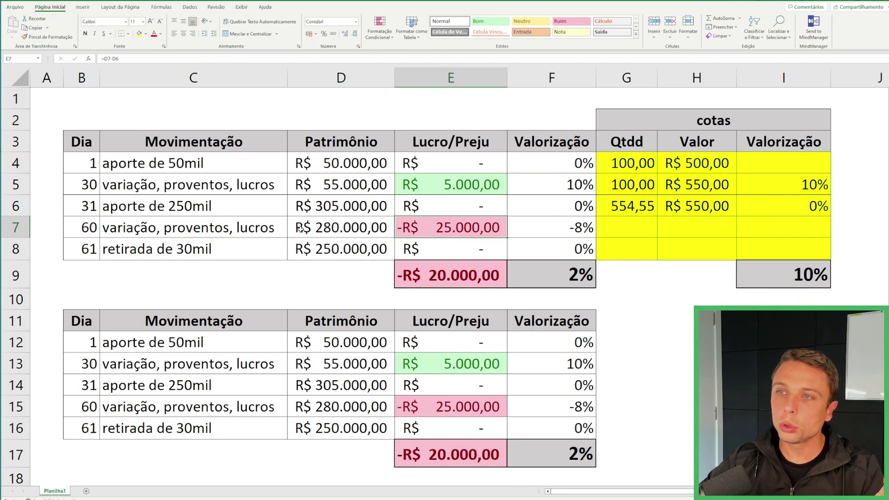
{"action": "left_click", "coordinate": [299, 228]}
{"action": "left_click", "coordinate": [341, 209]}
{"action": "left_click", "coordinate": [341, 230]}
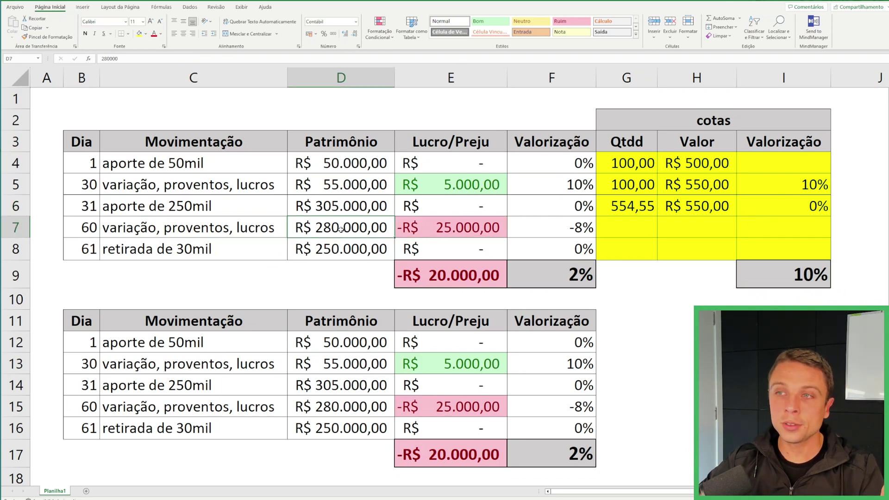
{"action": "left_click", "coordinate": [453, 227]}
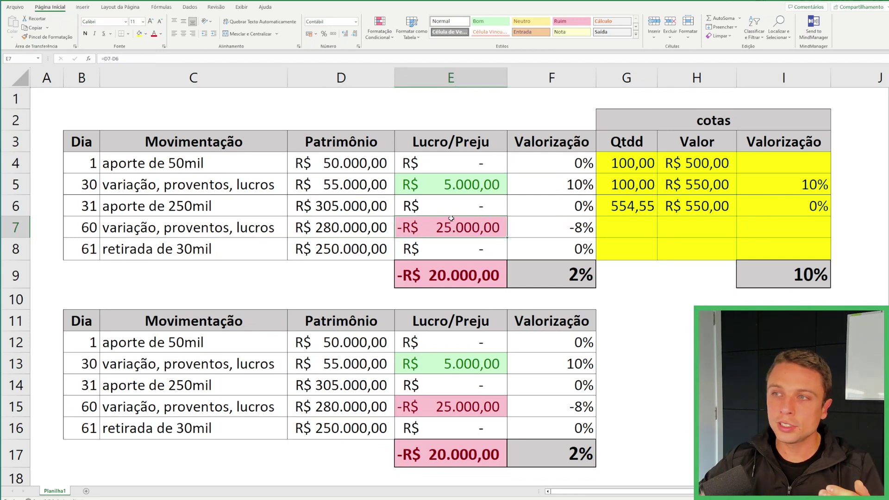
Carry the day 31 quota quantity over to day 60 by entering =G6 in G7.
{"action": "left_click", "coordinate": [621, 228]}
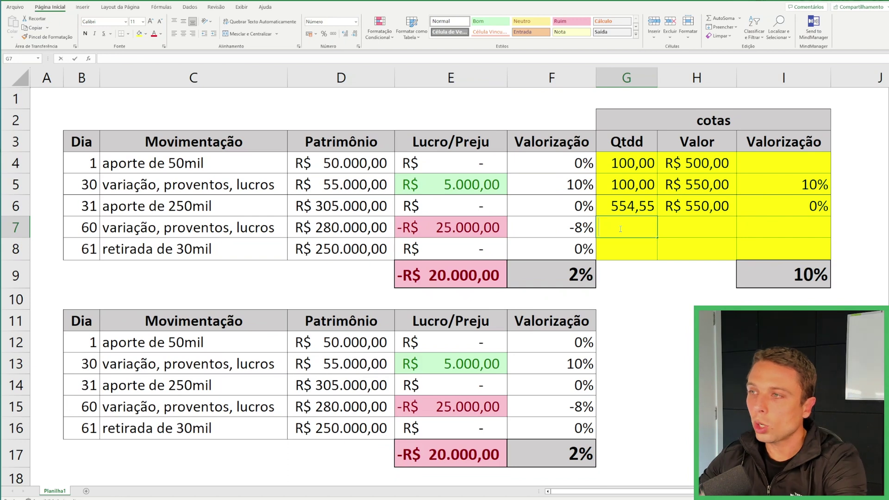
{"action": "type", "text": "="}
{"action": "left_click", "coordinate": [624, 209]}
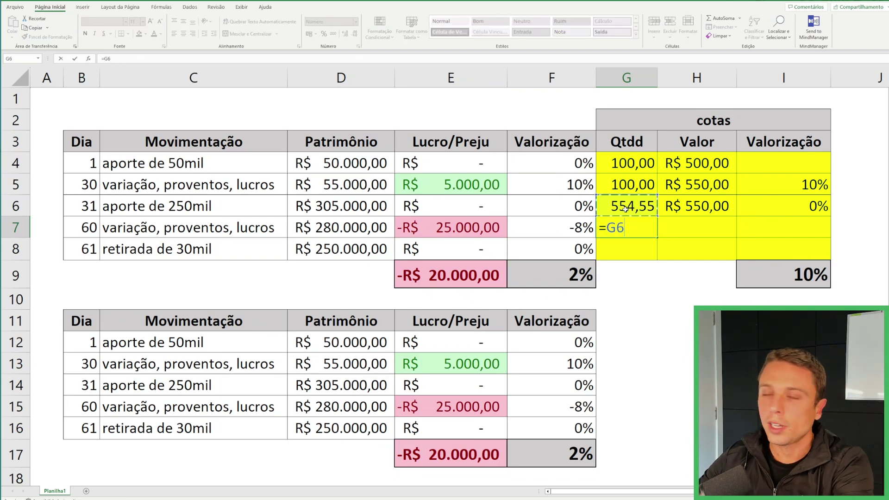
{"action": "key", "text": "Return"}
{"action": "left_click", "coordinate": [641, 225]}
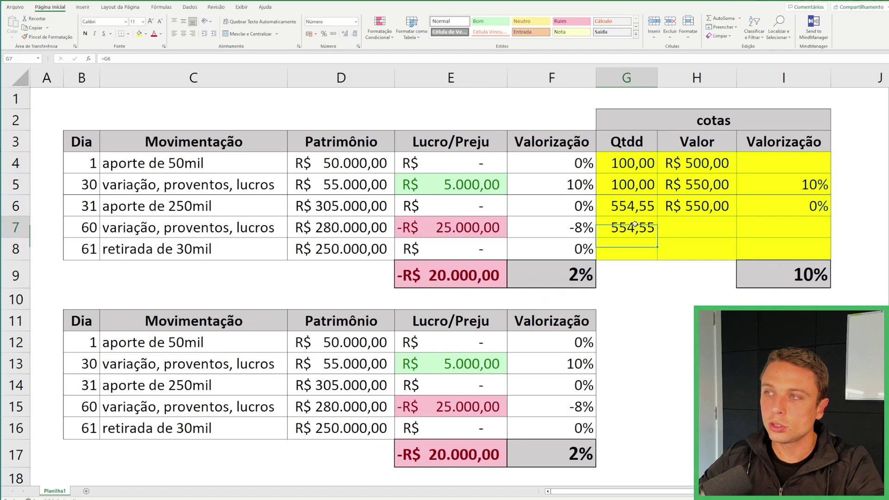
Calculate the day 60 quota value in H7 with the formula =D7/G7.
{"action": "left_click", "coordinate": [671, 233]}
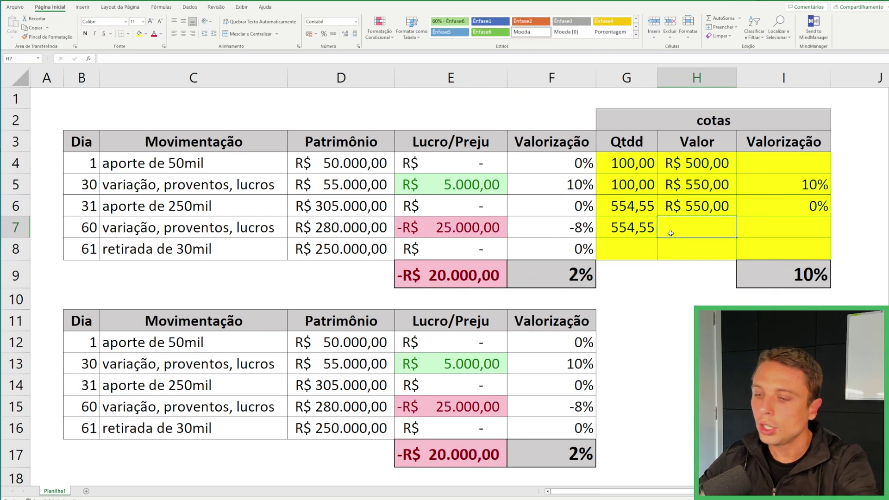
{"action": "type", "text": "="}
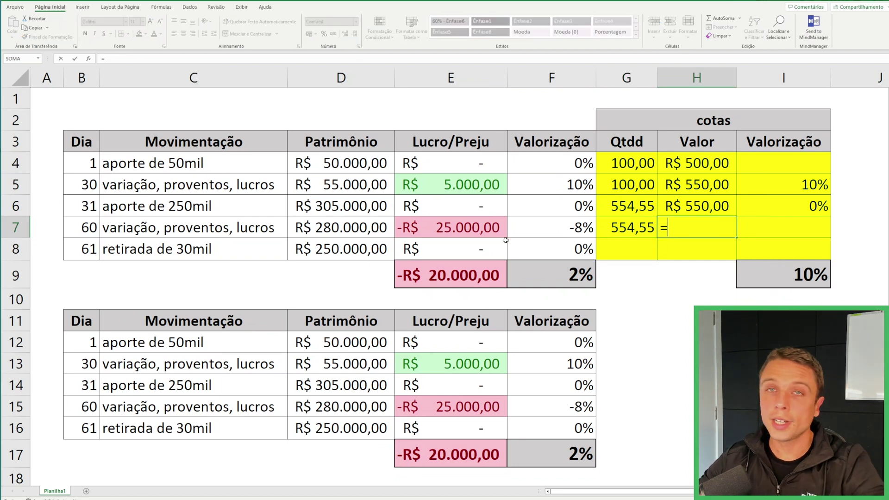
{"action": "left_click", "coordinate": [356, 228]}
{"action": "type", "text": "/"}
{"action": "left_click", "coordinate": [622, 228]}
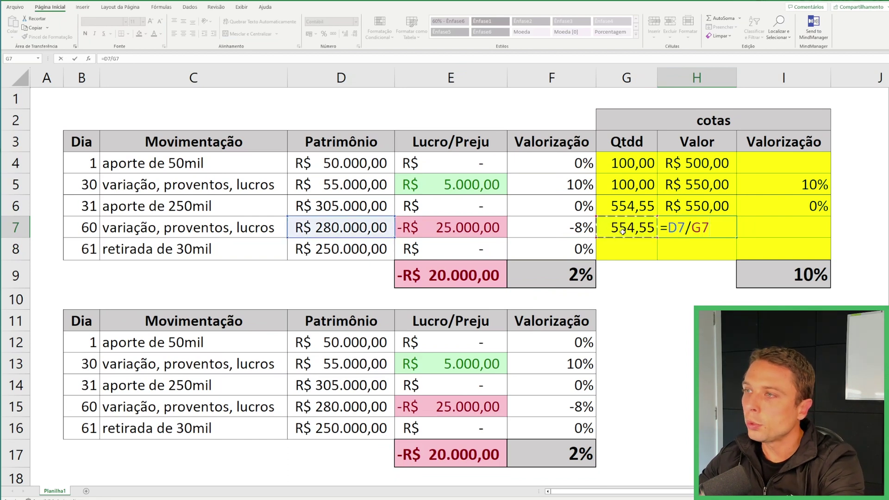
{"action": "key", "text": "Return"}
{"action": "left_click", "coordinate": [734, 222]}
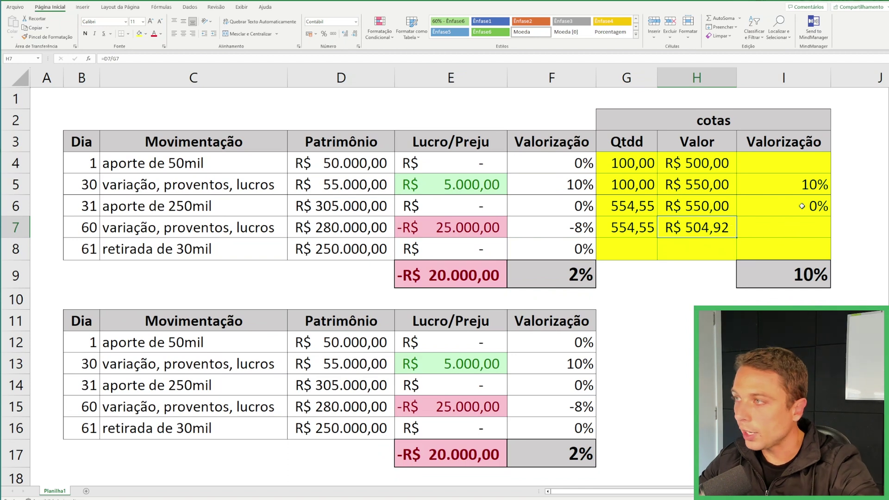
Calculate the day 60 quota appreciation in I7 with the formula =H7/H6-1.
{"action": "left_click", "coordinate": [783, 229]}
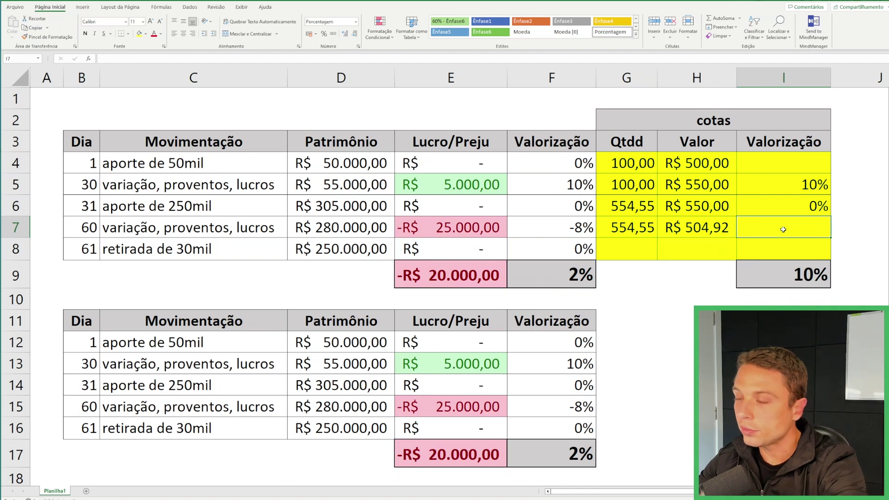
{"action": "type", "text": "="}
{"action": "left_click", "coordinate": [701, 227]}
{"action": "type", "text": "/"}
{"action": "left_click", "coordinate": [700, 208]}
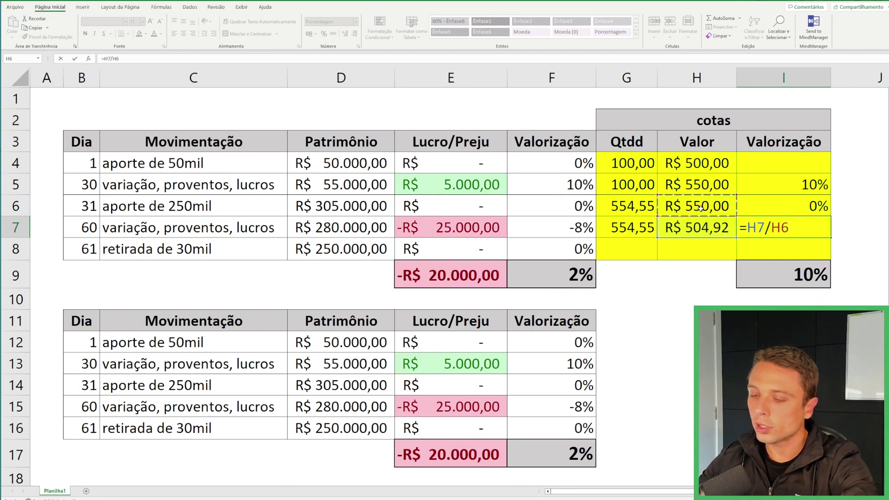
{"action": "type", "text": "-1"}
{"action": "key", "text": "Return"}
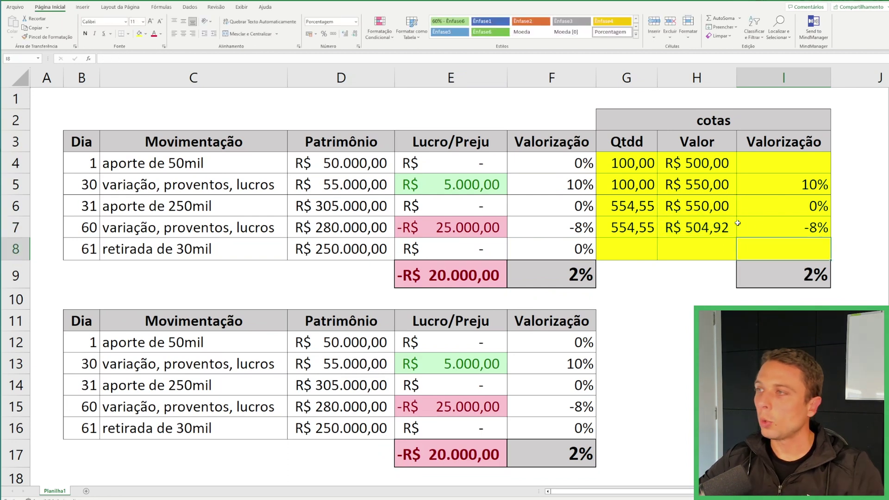
{"action": "left_click", "coordinate": [767, 226]}
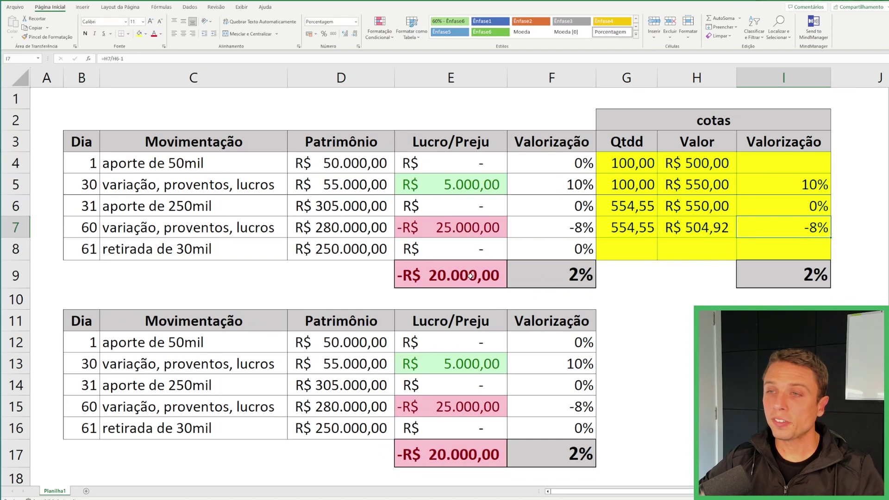
Calculate the day 61 quota quantity after the 30,000 withdrawal by entering =G7-30000/H7 in G8.
{"action": "left_click", "coordinate": [632, 250]}
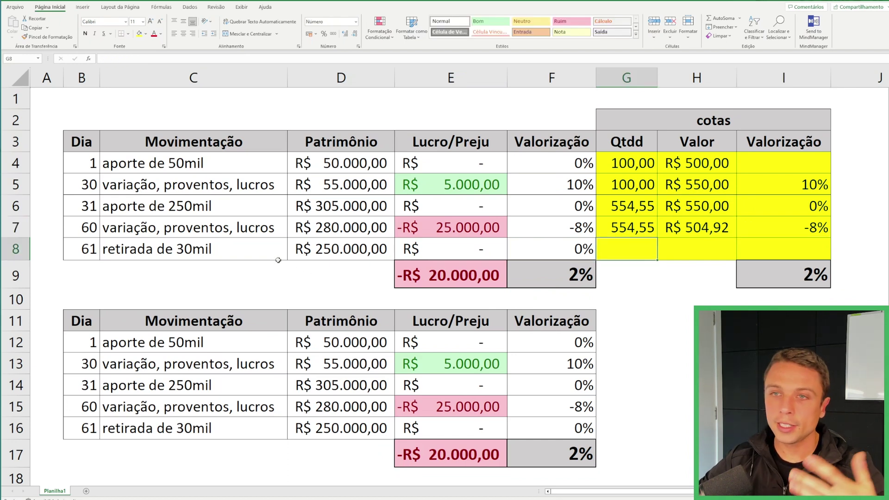
{"action": "left_click", "coordinate": [331, 255]}
{"action": "left_click", "coordinate": [624, 247]}
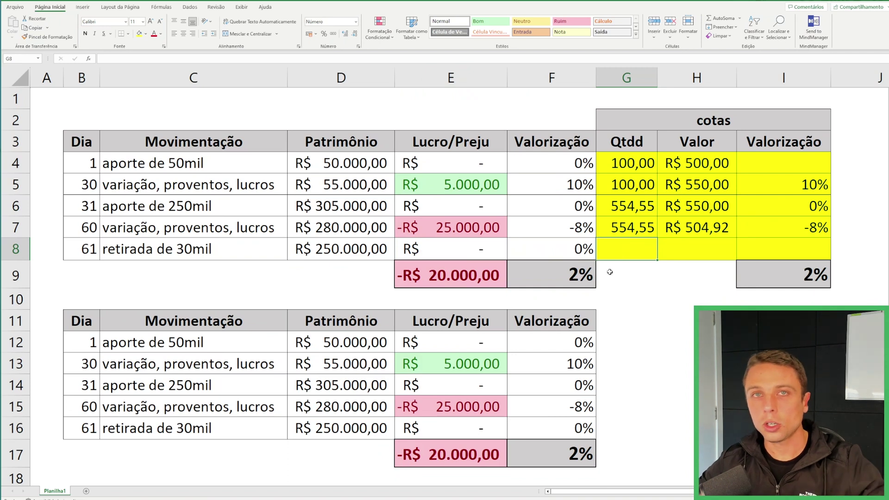
{"action": "type", "text": "="}
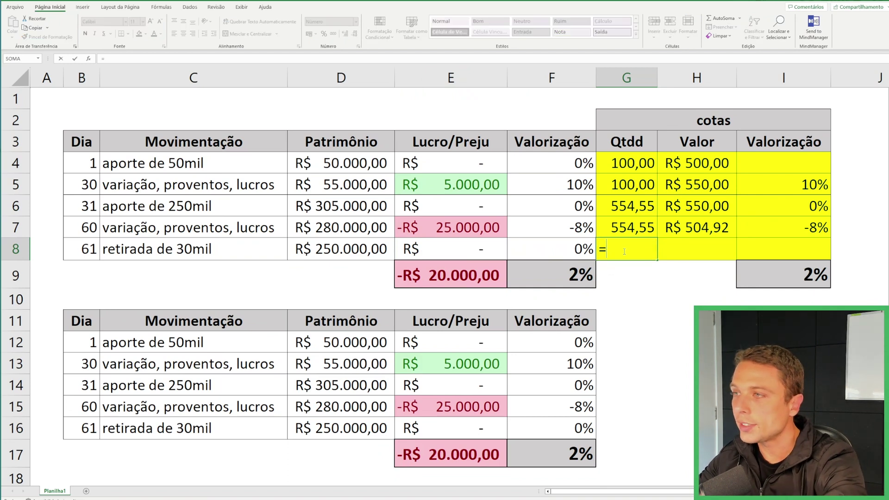
{"action": "left_click", "coordinate": [631, 227]}
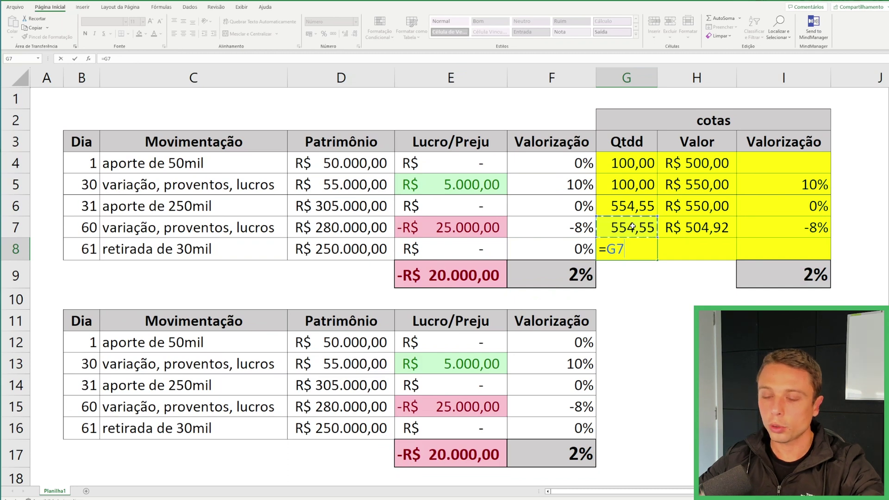
{"action": "type", "text": "-25"}
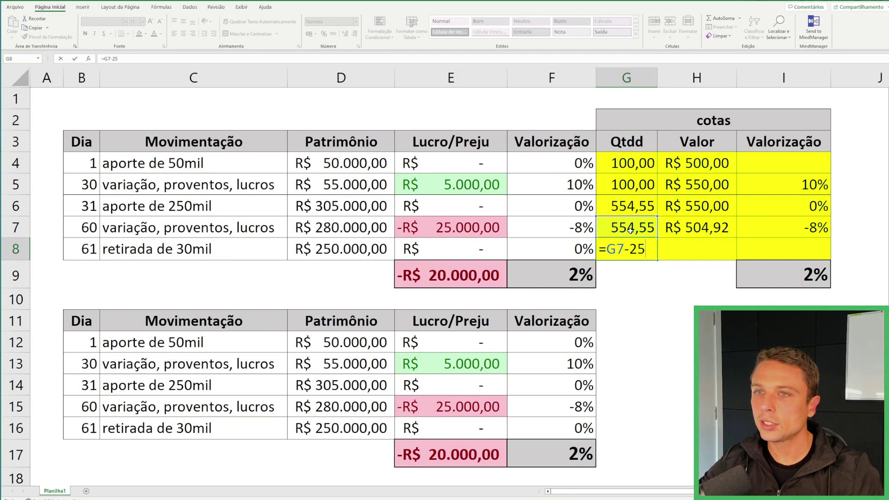
{"action": "type", "text": "0"}
{"action": "key", "text": "BackSpace"}
{"action": "key", "text": "BackSpace"}
{"action": "key", "text": "BackSpace"}
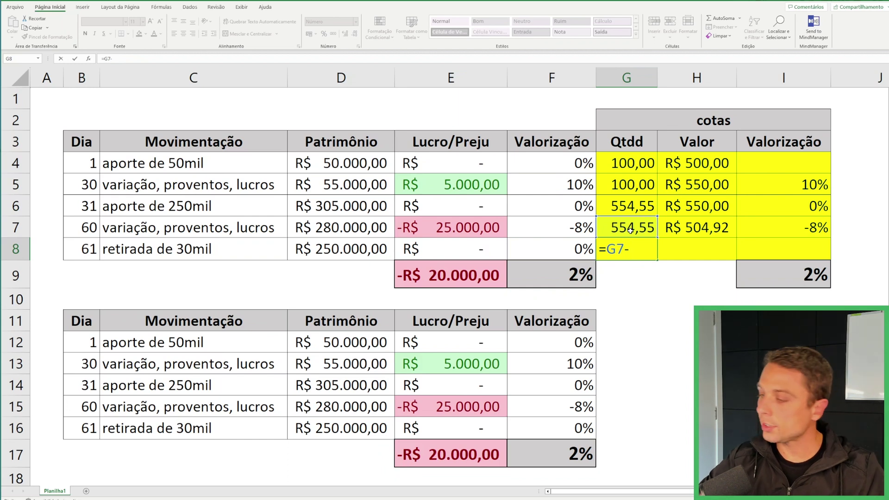
{"action": "type", "text": "30"}
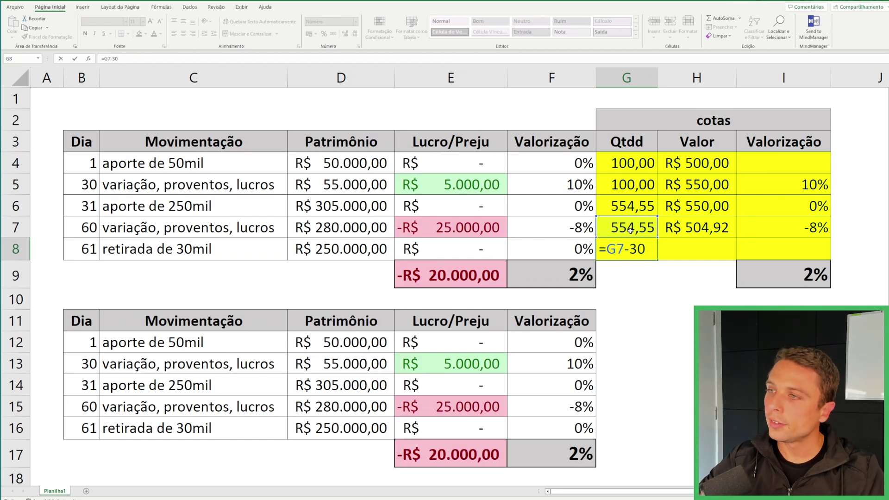
{"action": "type", "text": "000/"}
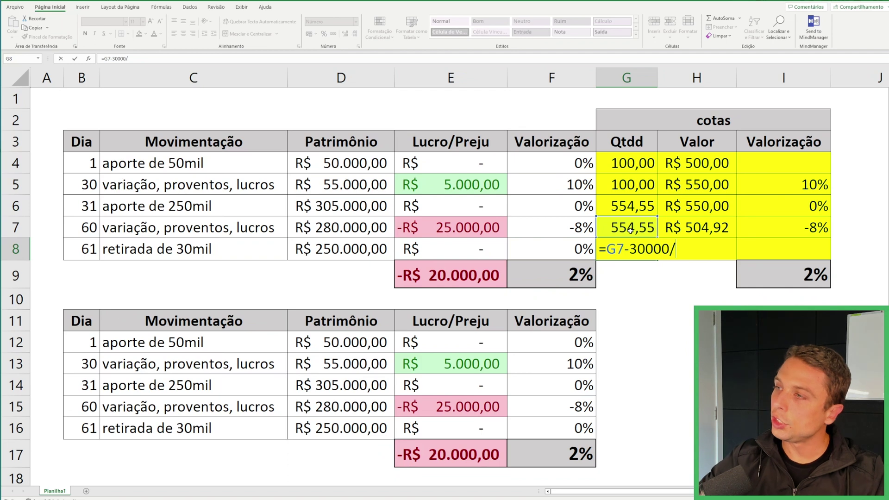
{"action": "left_click", "coordinate": [725, 224]}
{"action": "key", "text": "Return"}
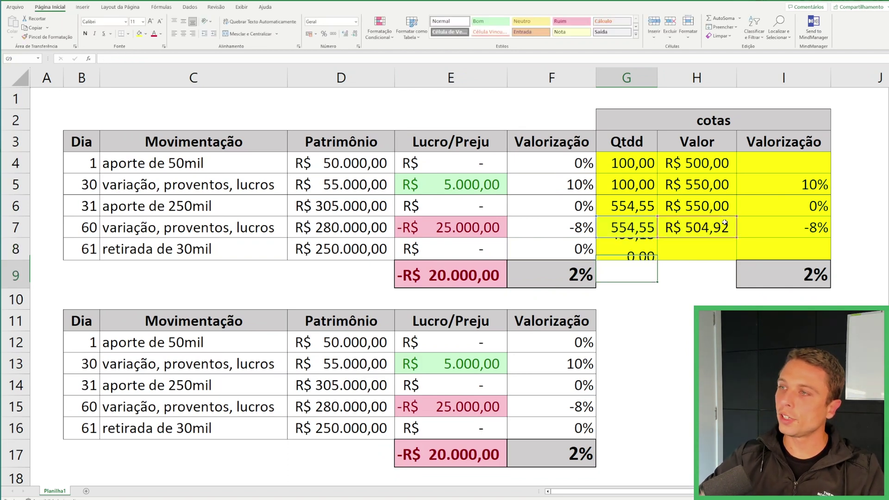
{"action": "left_click", "coordinate": [652, 248]}
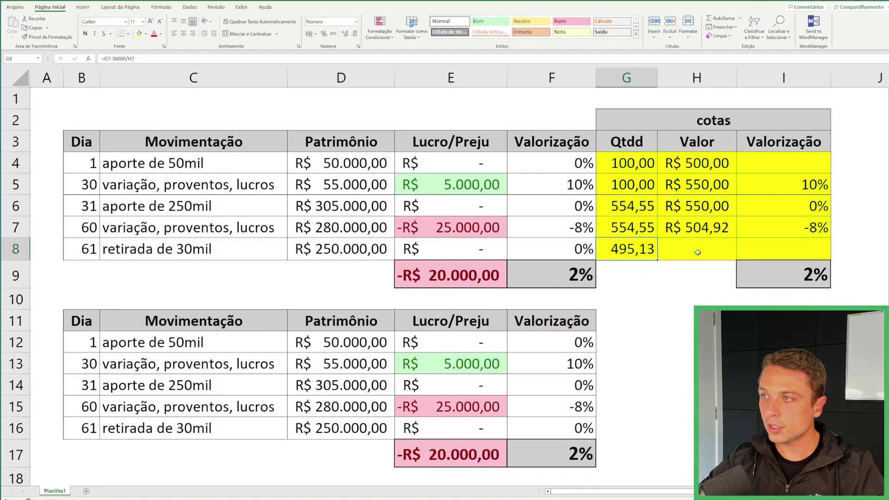
Carry the day 60 quota value to H8 with =H7 and copy the appreciation formula into I8 as =H8/H7-1.
{"action": "left_click", "coordinate": [698, 252]}
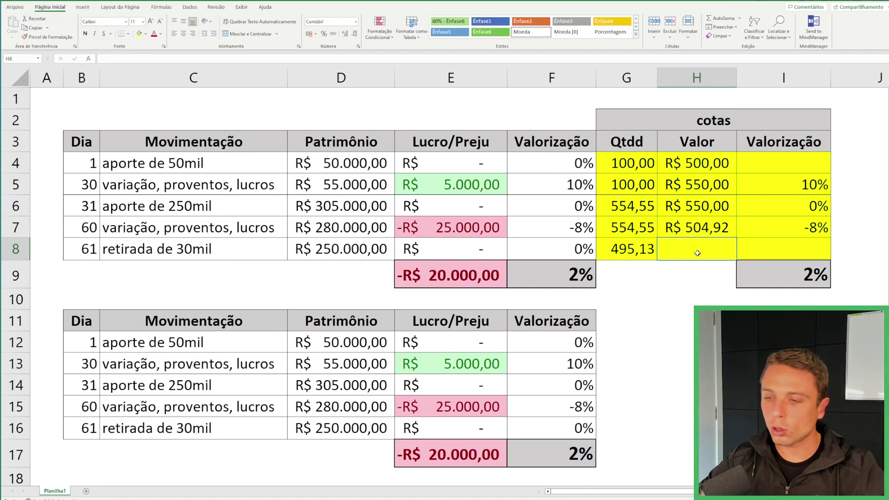
{"action": "type", "text": "=h7"}
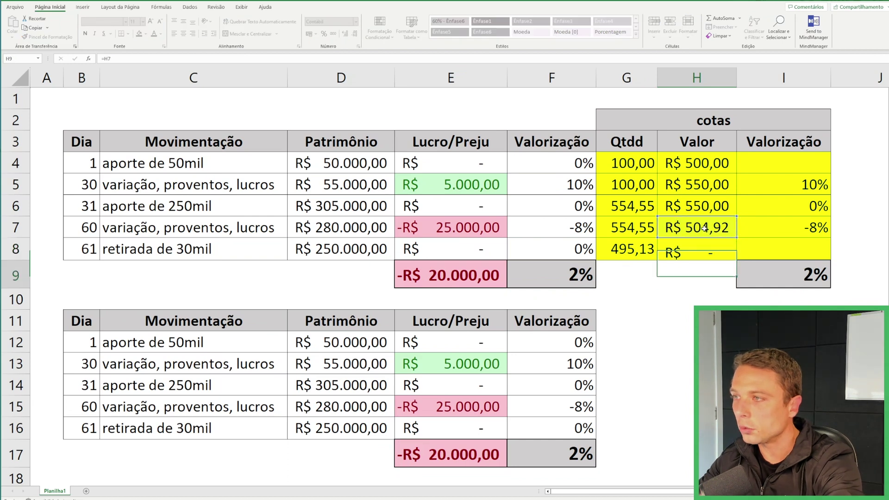
{"action": "key", "text": "Tab"}
{"action": "key", "text": "ctrl+v"}
{"action": "key", "text": "Escape"}
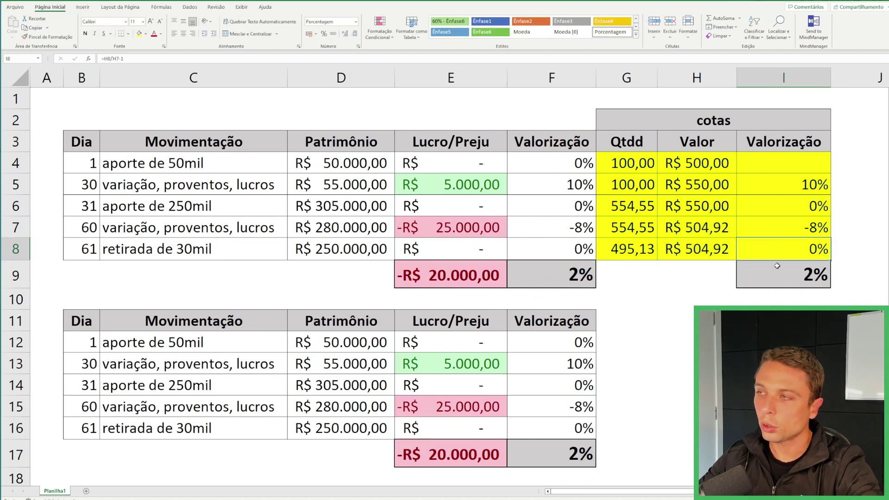
{"action": "left_click", "coordinate": [791, 276]}
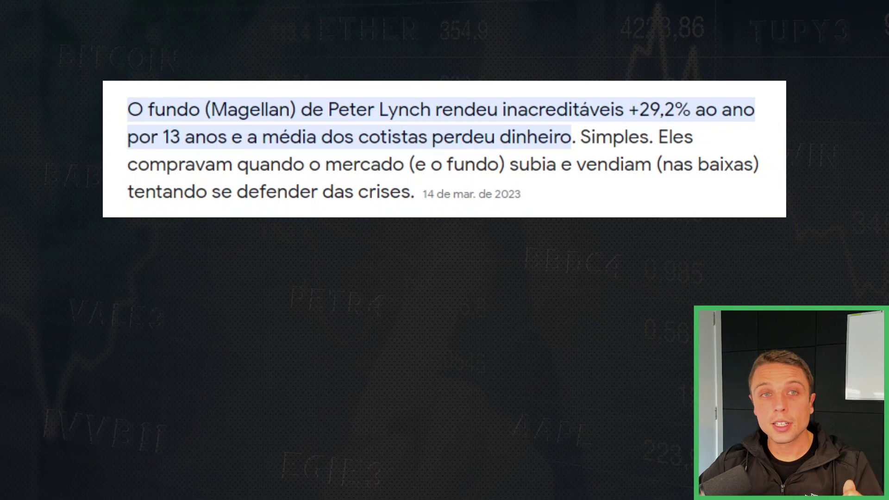